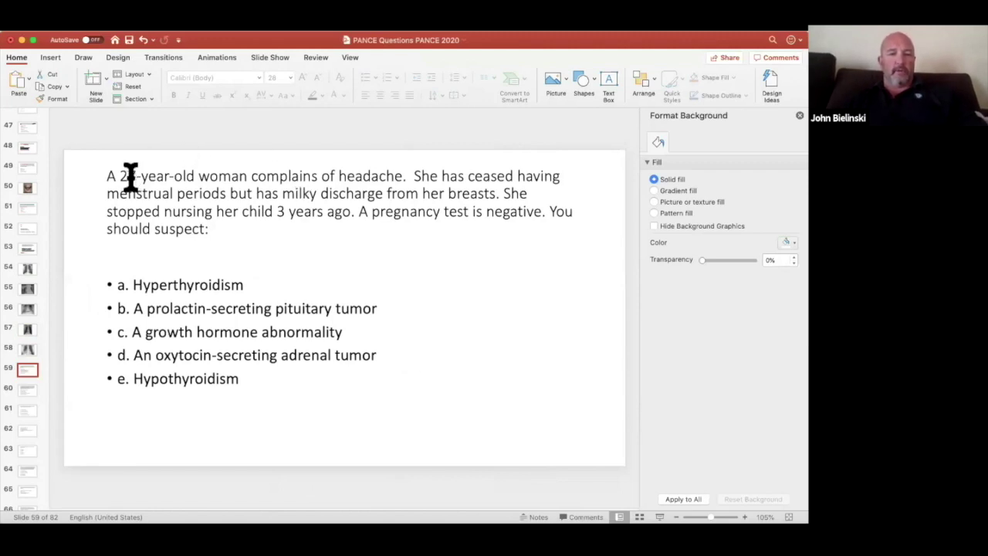
- Bold the word 'headache' and underline 'ceased having menstrual periods' in the question stem
double_click(379, 176)
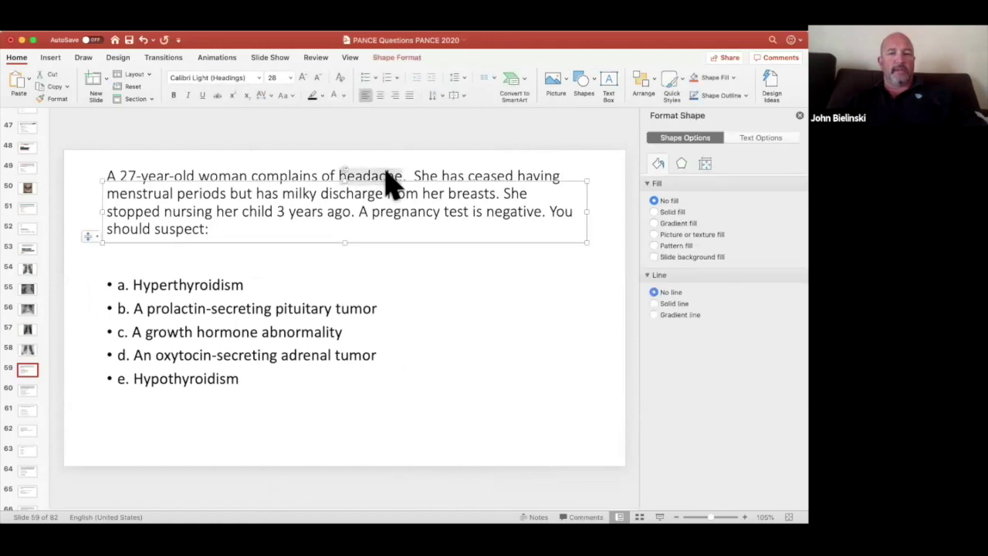
left_click(173, 94)
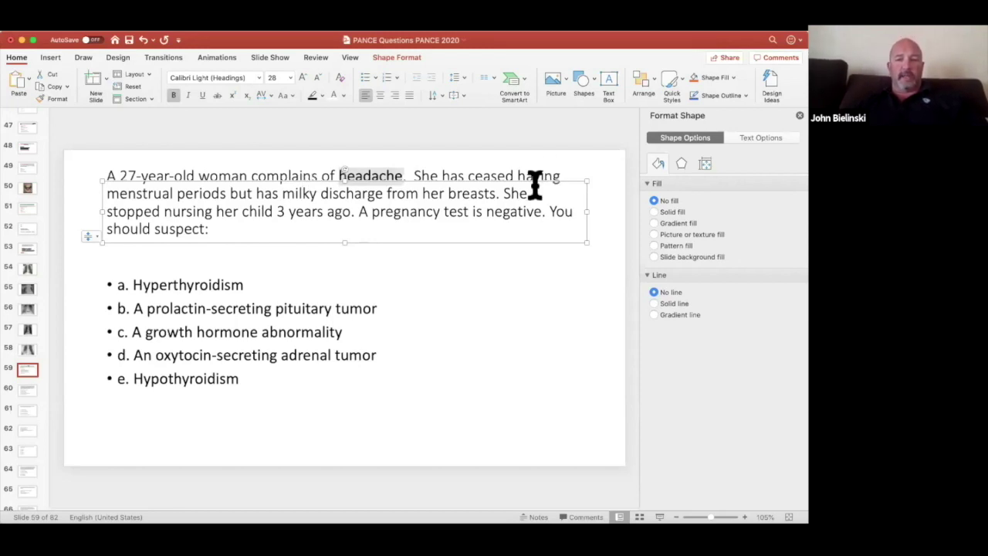
double_click(477, 175)
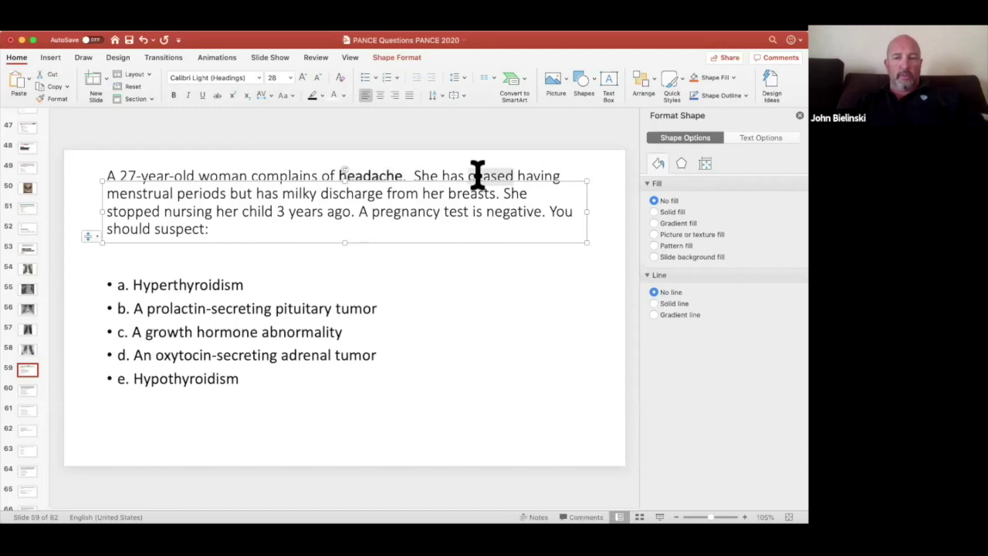
key("shift+Right")
key("shift+Right")
key("shift+Right")
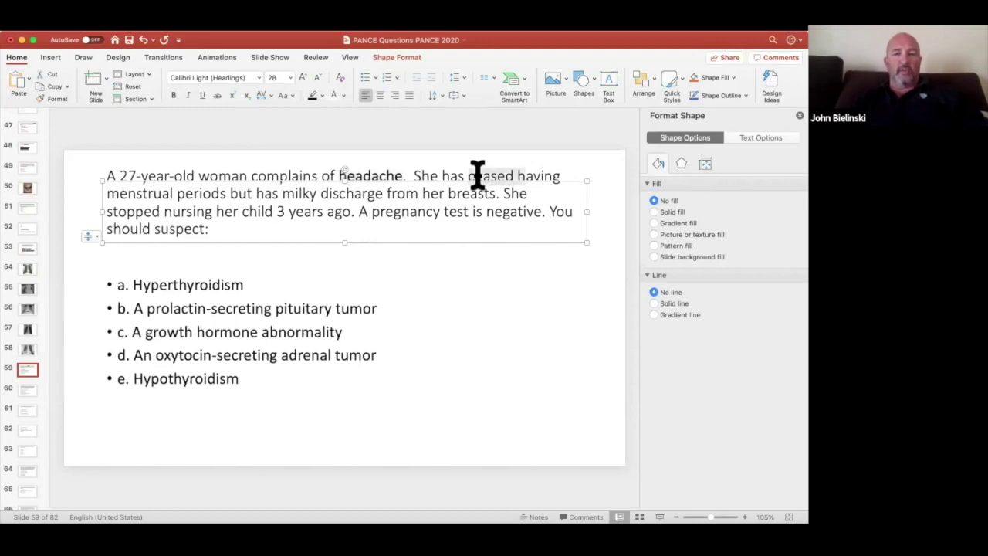
key("shift+Right")
key("shift+Right")
key("shift+Right")
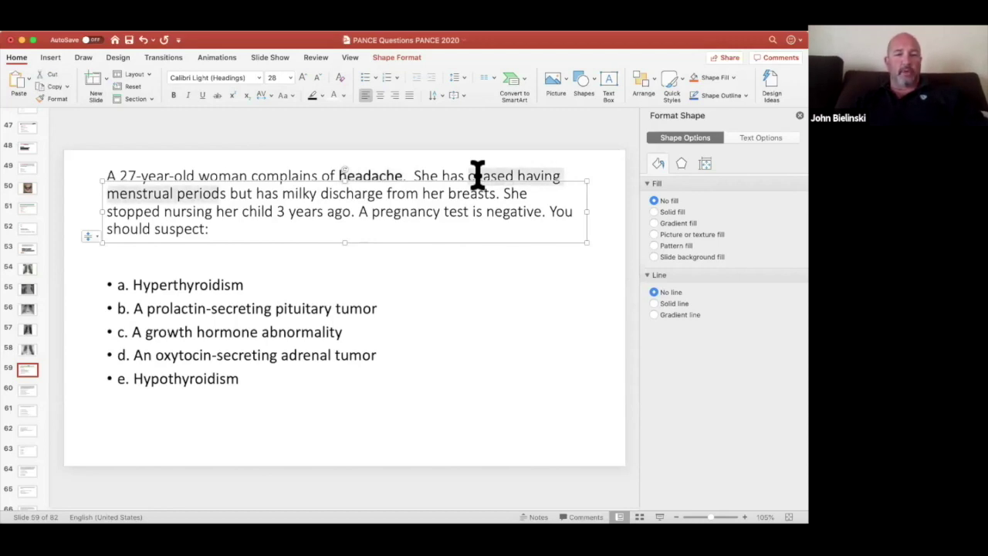
left_click(203, 95)
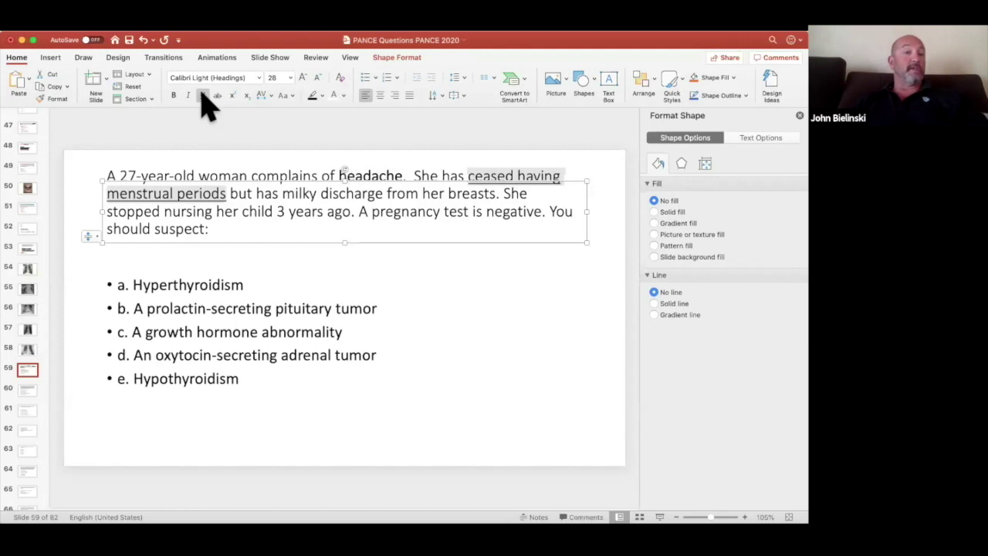
- Underline 'milky discharge from her breasts', then select 'She stopped nursing her child 3 years ago'
left_click(294, 194)
left_click_drag(282, 193, 495, 194)
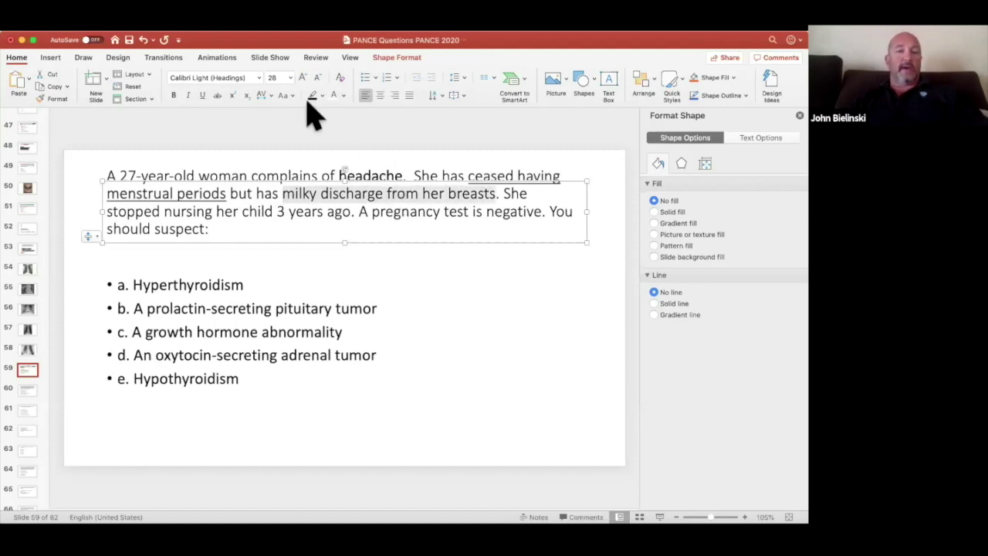
left_click(203, 96)
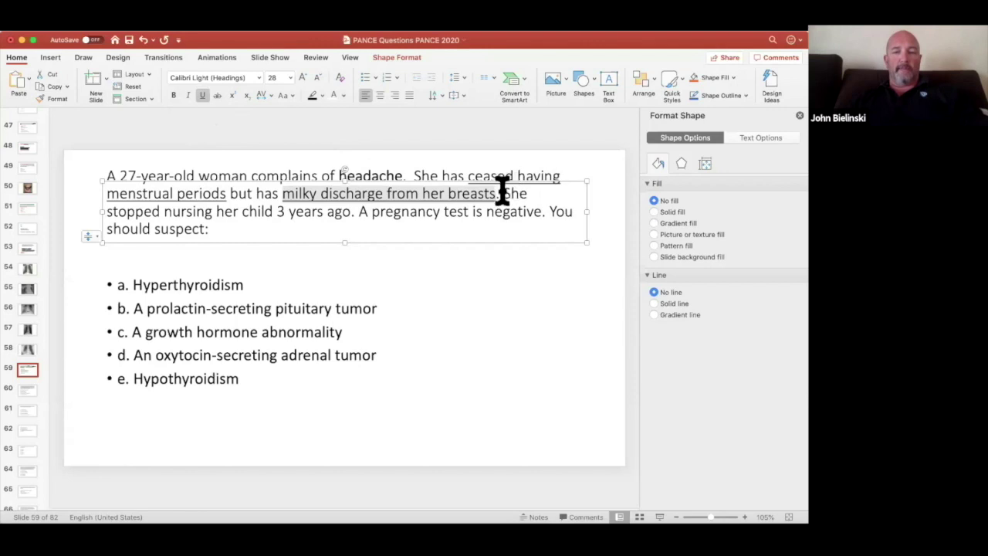
mouse_move(500, 193)
left_mouse_down()
mouse_move(512, 203)
mouse_move(342, 220)
mouse_move(352, 215)
left_mouse_up()
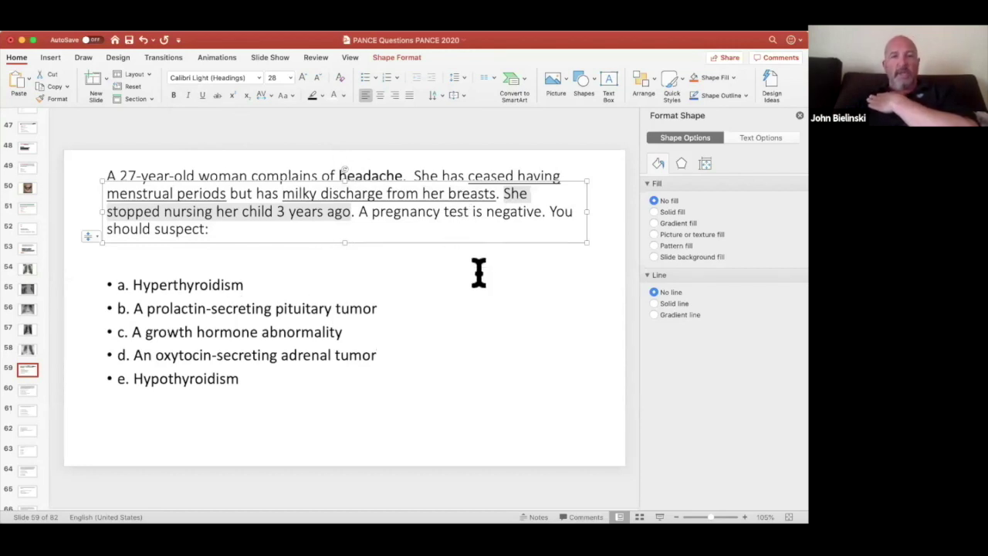
- Draw a new empty text box beside the answer choices on slide 59
left_click(171, 26)
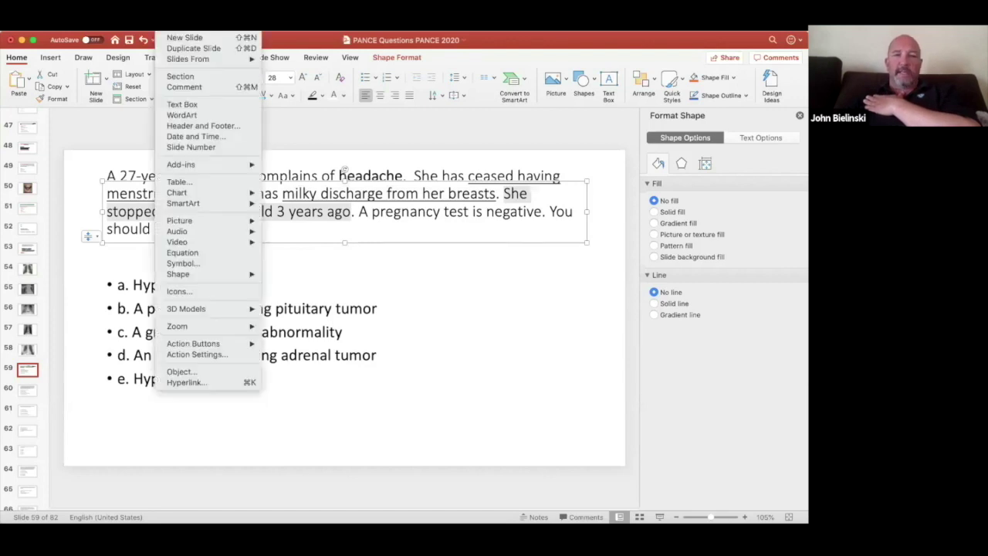
left_click(202, 105)
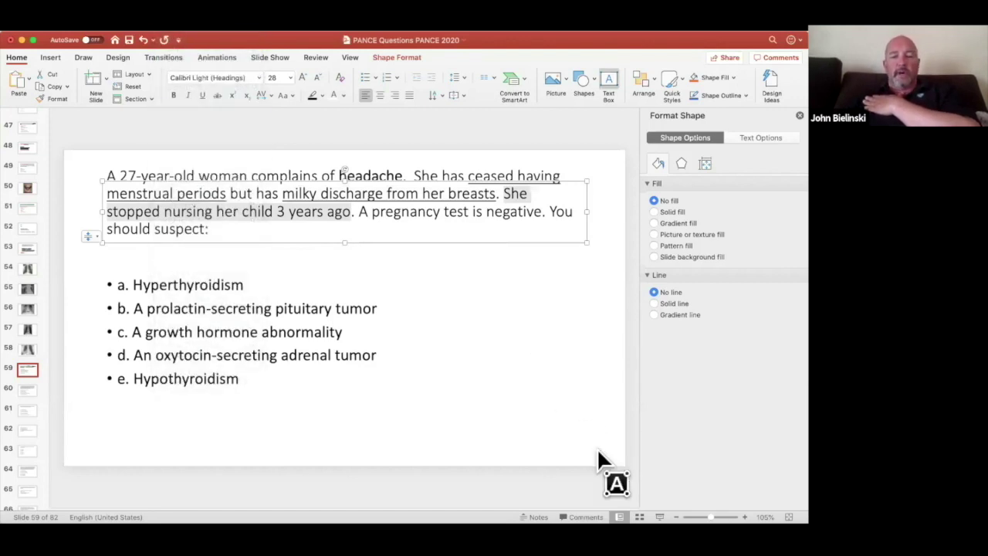
mouse_move(599, 451)
left_mouse_down()
mouse_move(452, 317)
mouse_move(452, 271)
left_mouse_up()
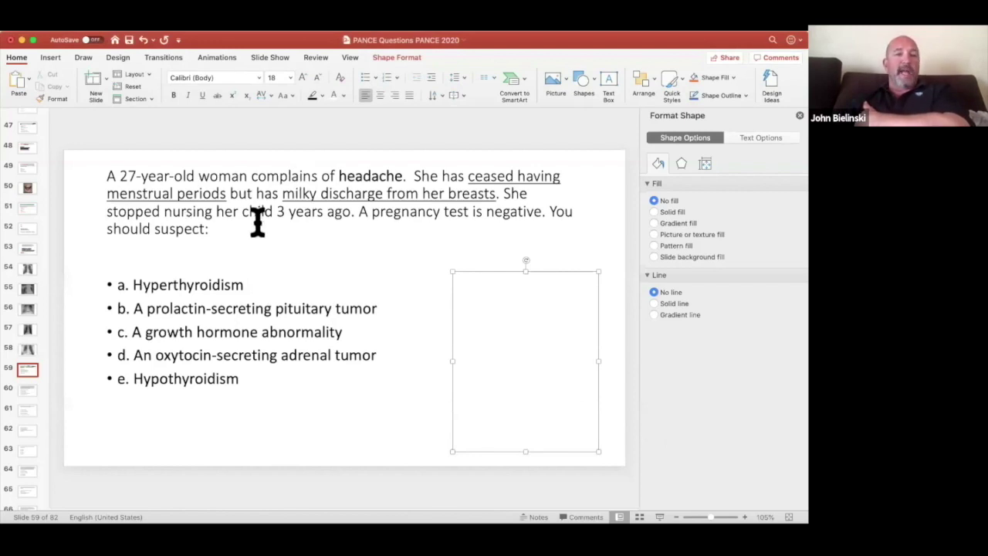
- Make answer b, 'A prolactin-secreting pituitary tumor', bold as the correct choice
left_click(498, 300)
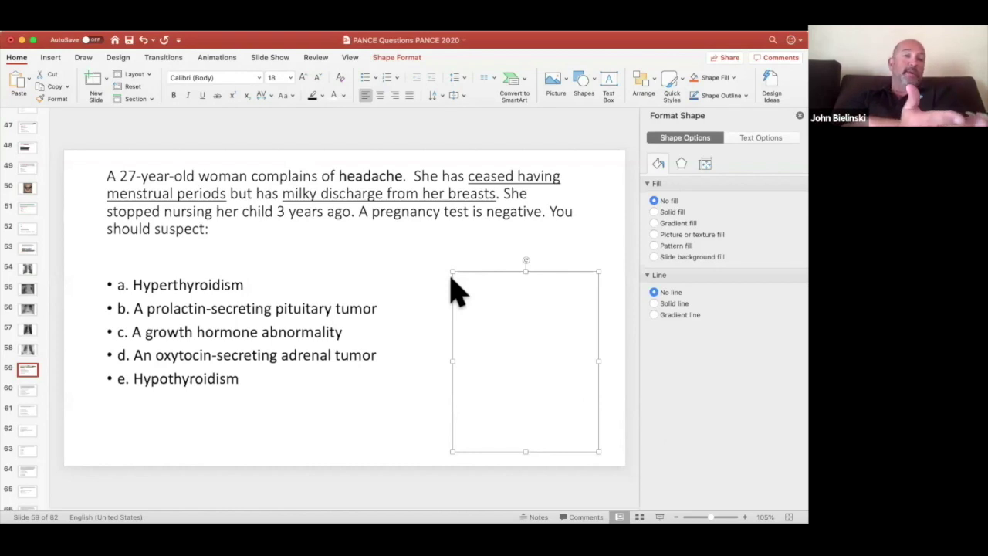
left_click(260, 307)
triple_click(260, 308)
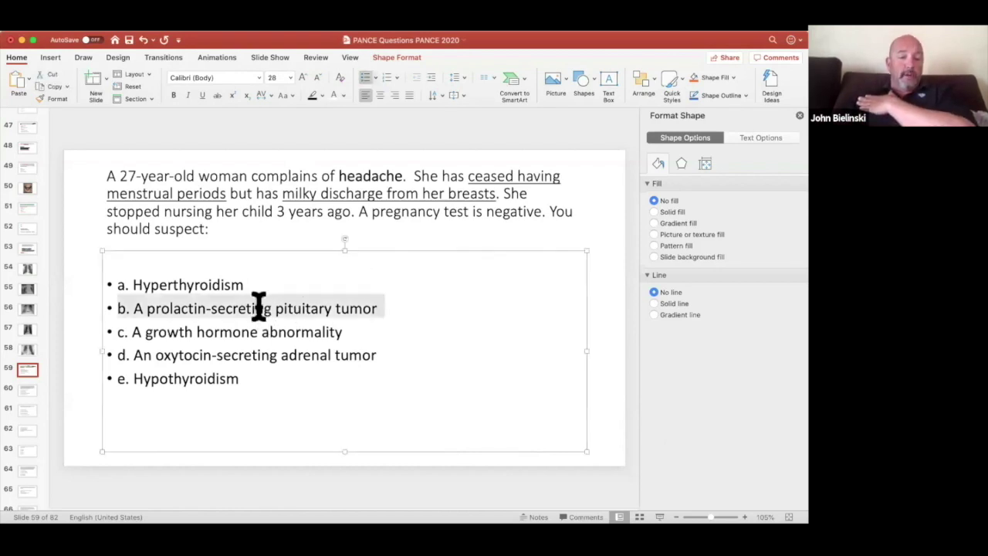
left_click(173, 95)
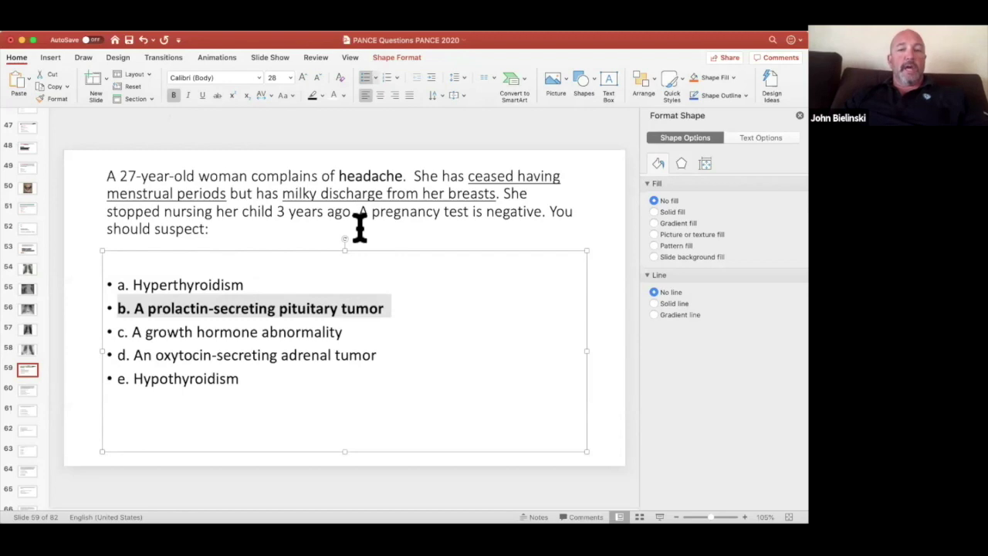
left_click(370, 309)
key("alt+shift+Left")
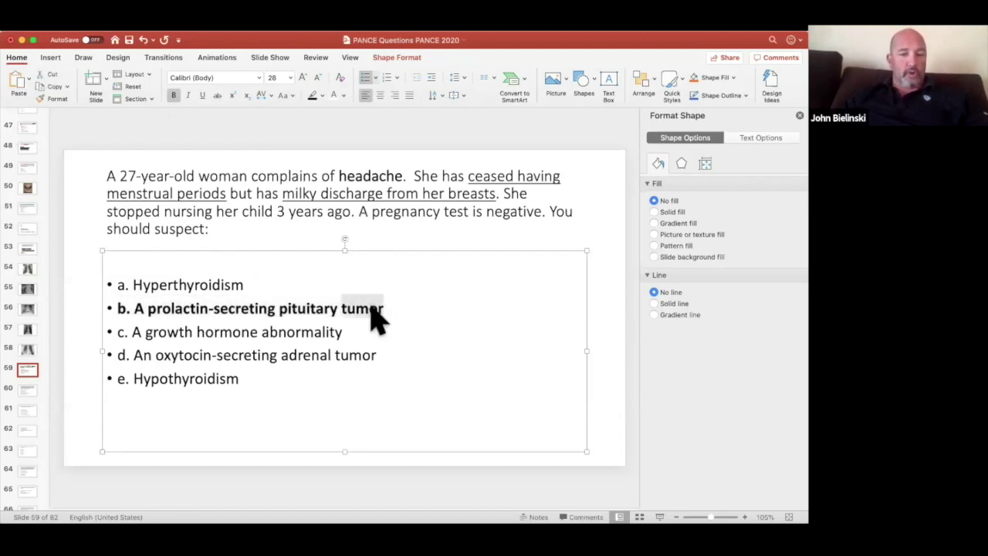
triple_click(371, 308)
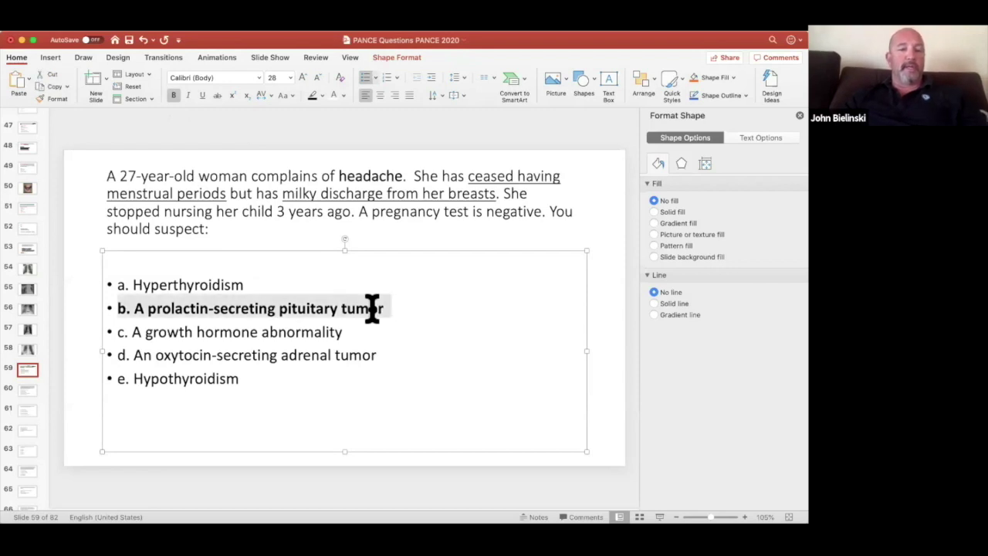
- Add the indented sub-bullet 'Blocks prolactin --> bromocriptine' under answer b, with an empty line below
key("Right")
key("Return")
key("Up")
key("Tab")
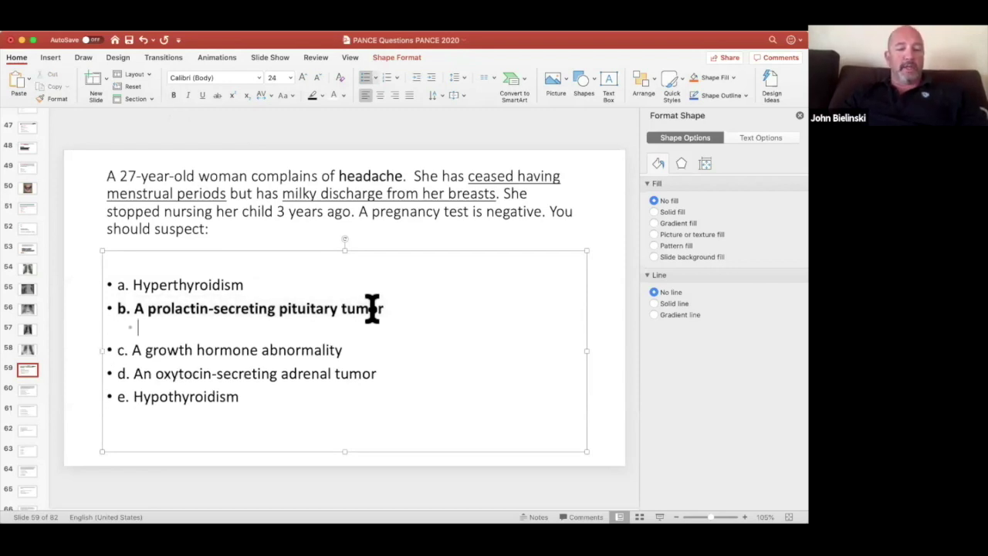
type("Blocks ")
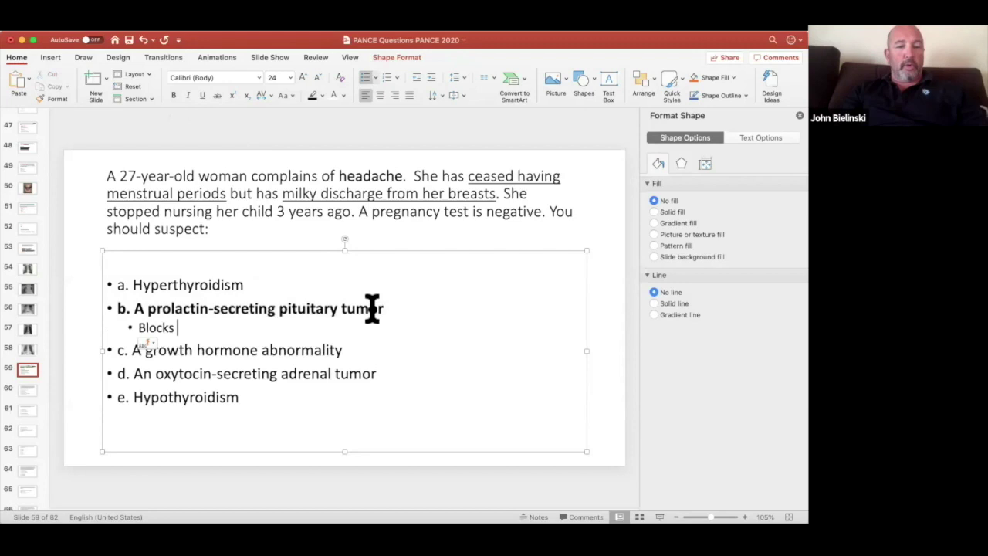
type("prol")
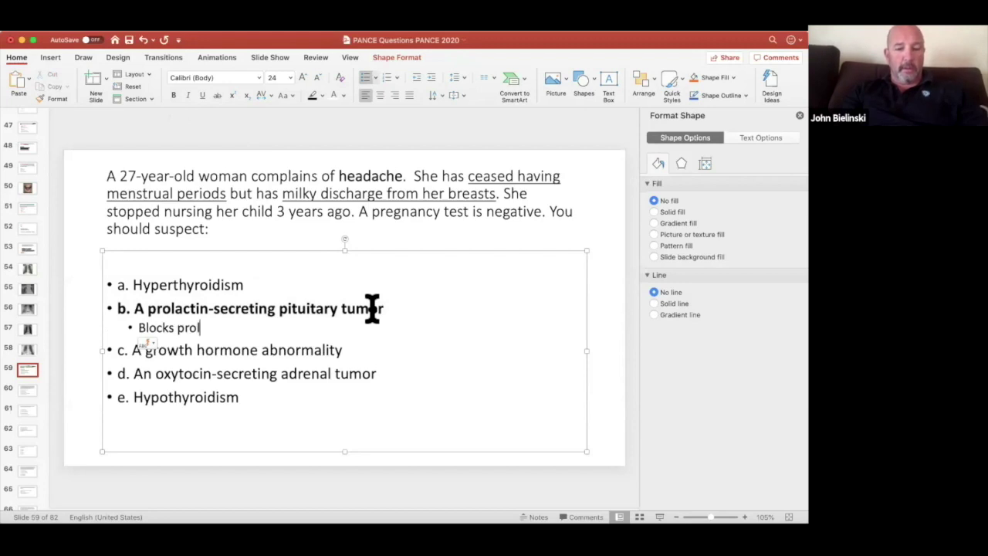
type("actin ")
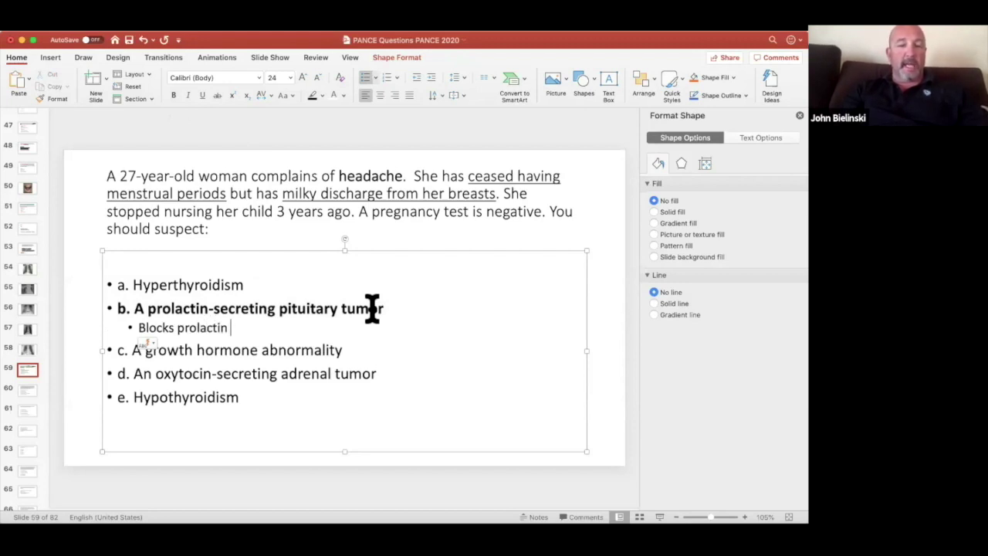
type("- ")
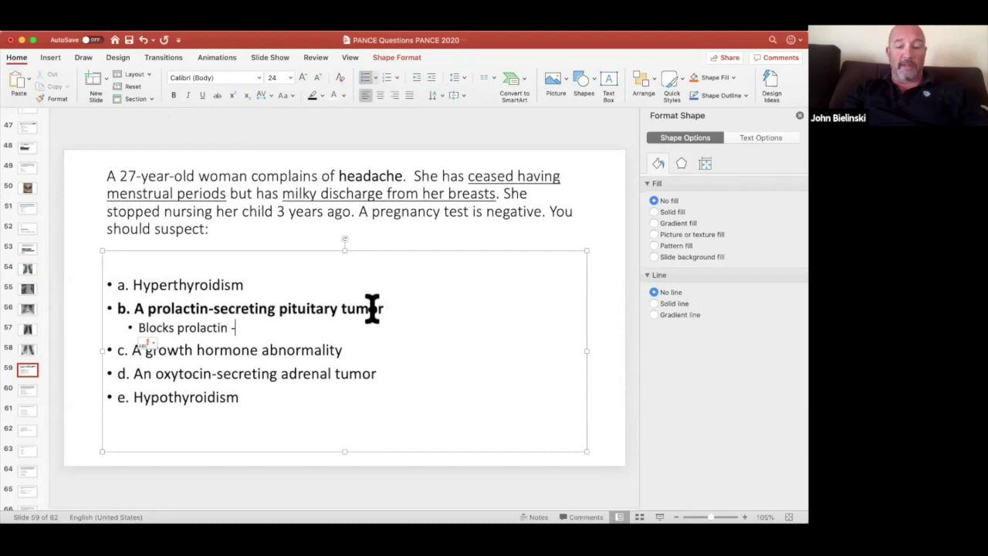
type(">")
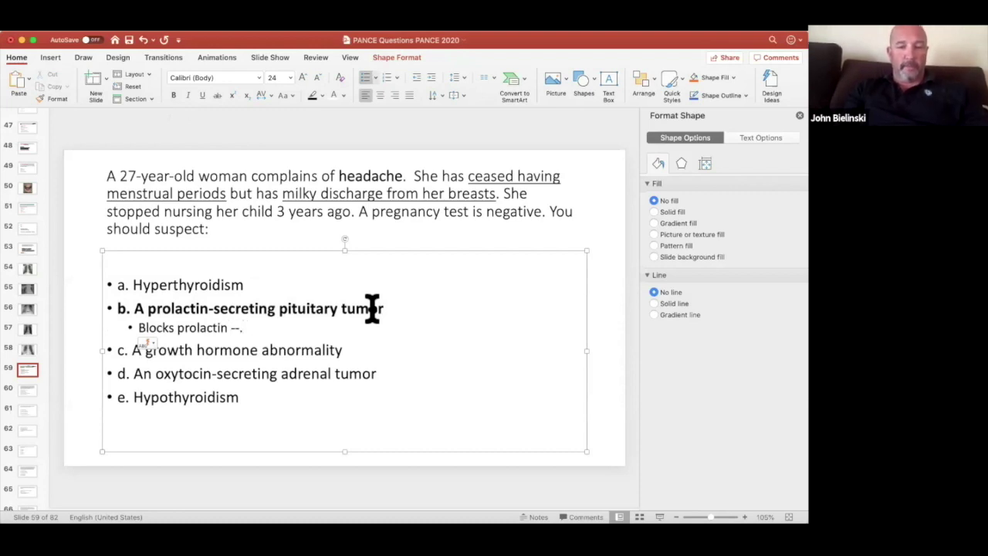
type("bromocr")
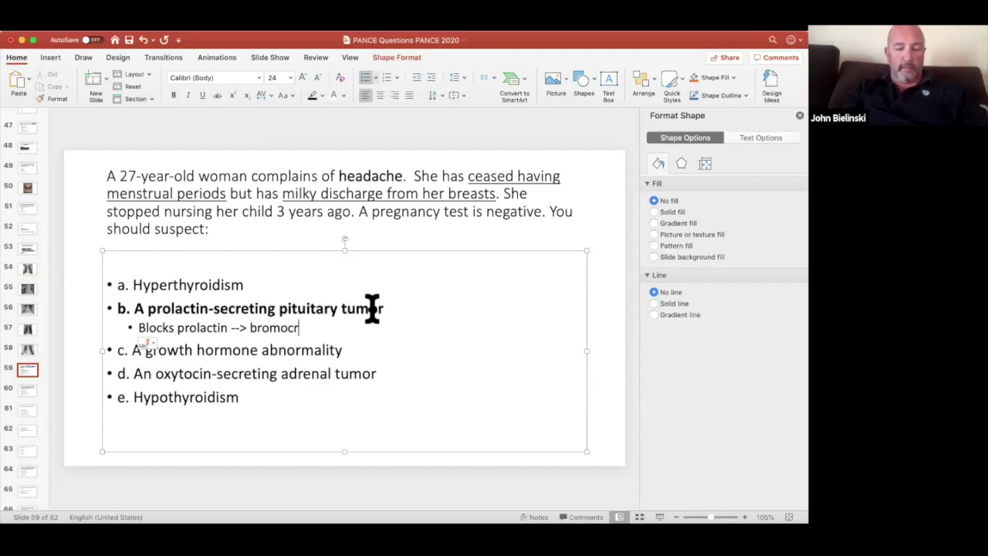
type("iptine")
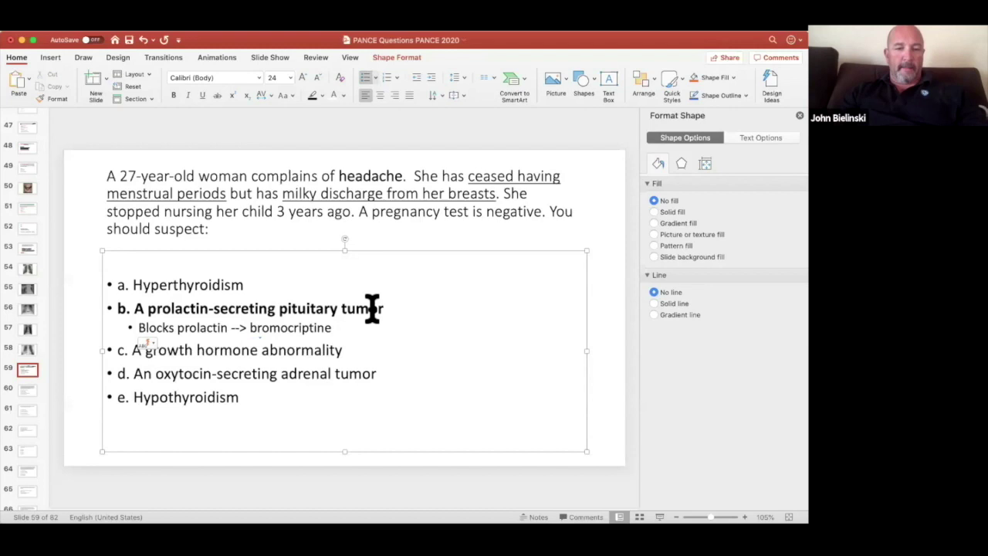
key("Return")
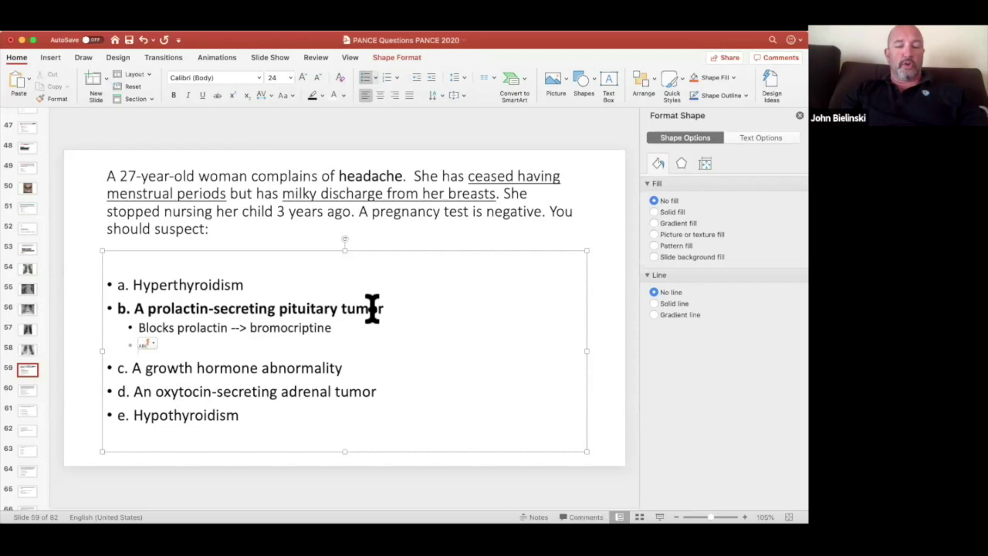
- Add the sub-bullet 'Transphenoid surgery' and highlight both sub-bullets under answer b in red
type("sn")
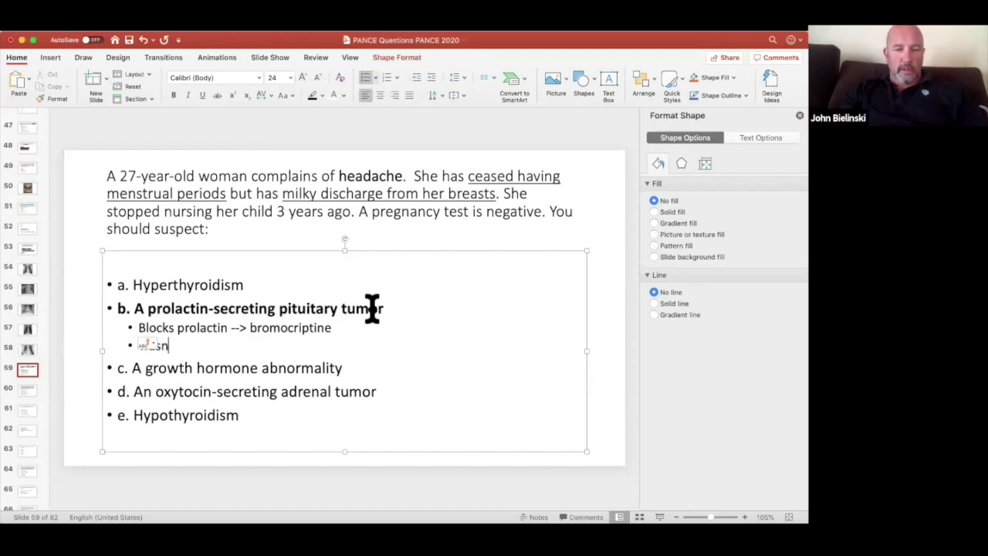
left_click(584, 328)
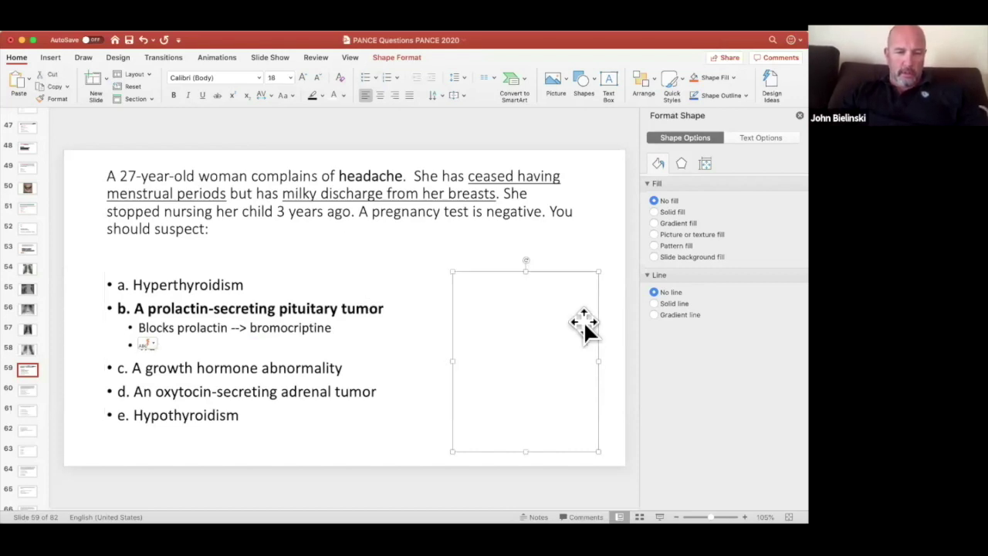
left_click(249, 348)
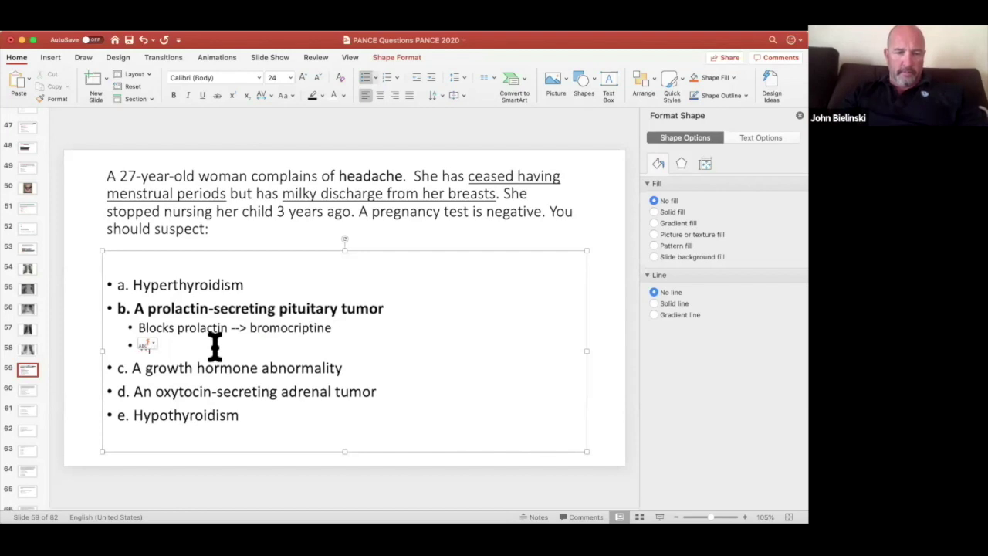
key("BackSpace")
key("Return")
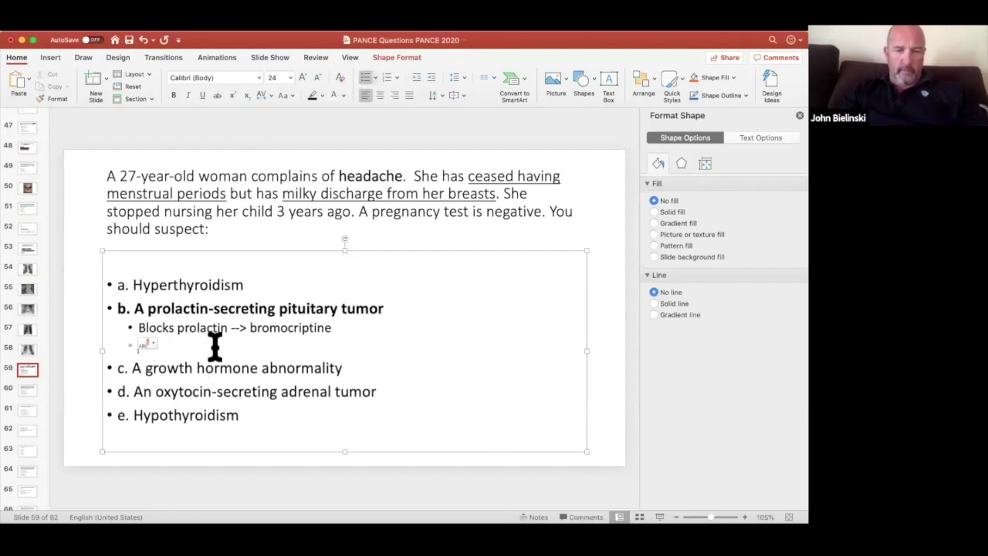
type("n")
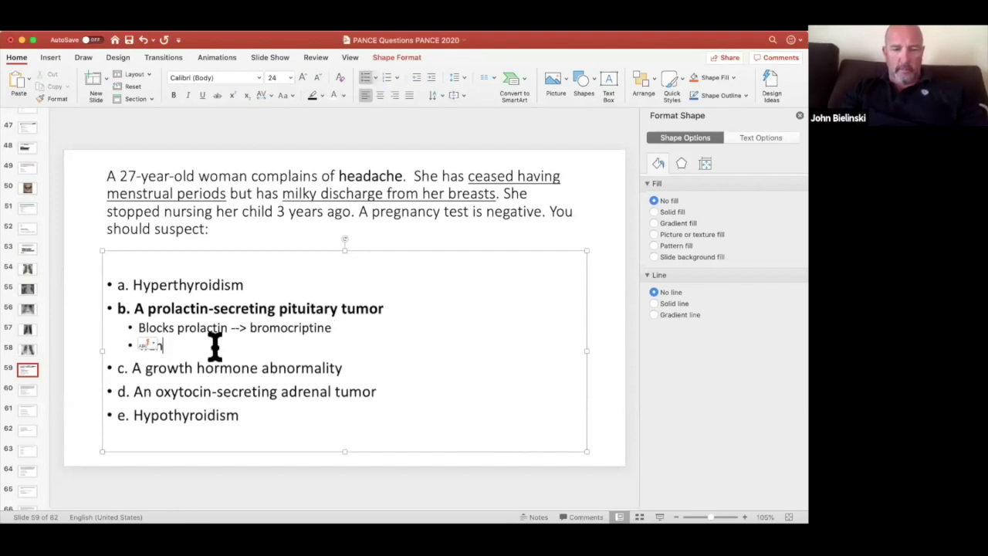
type("nsphen")
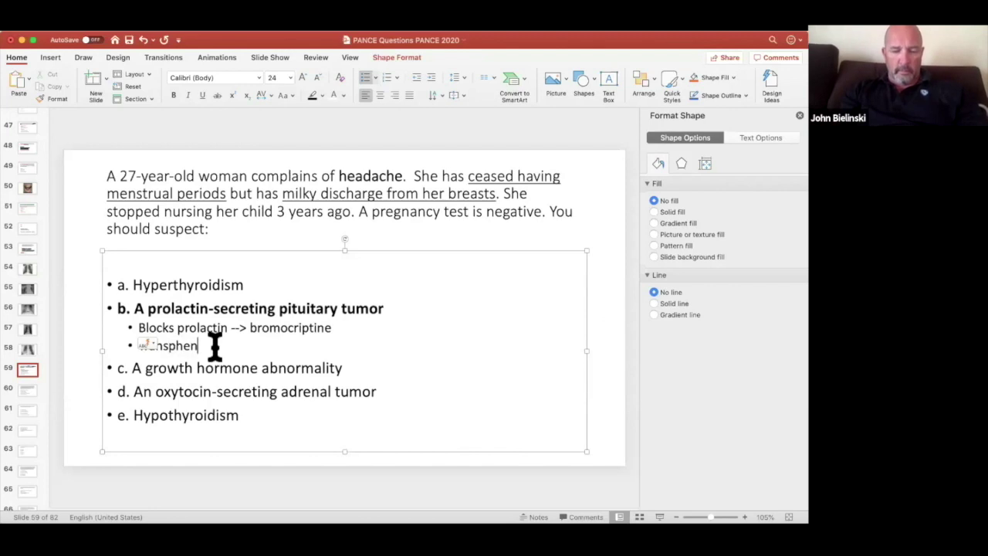
type("oid surgery")
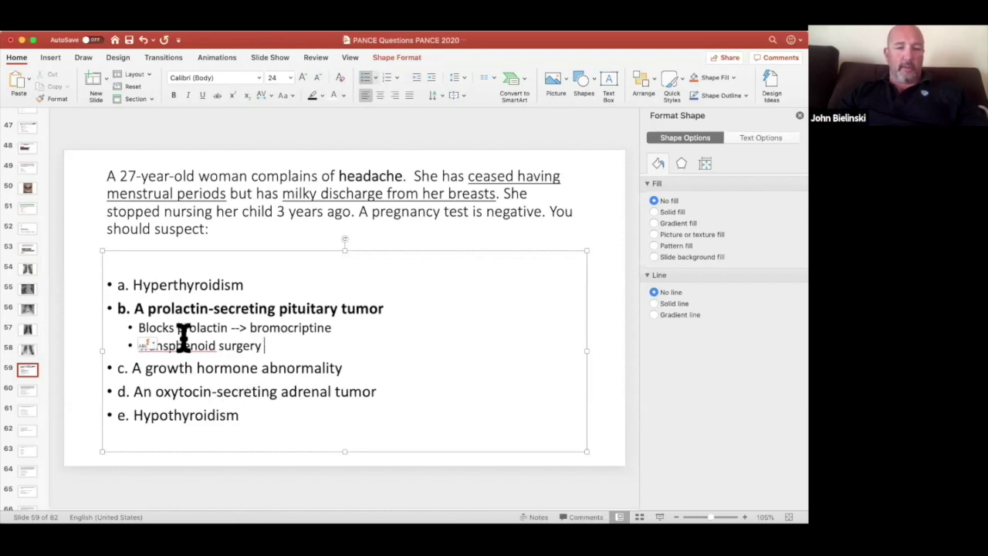
left_click(139, 326, "shift")
left_click(317, 94)
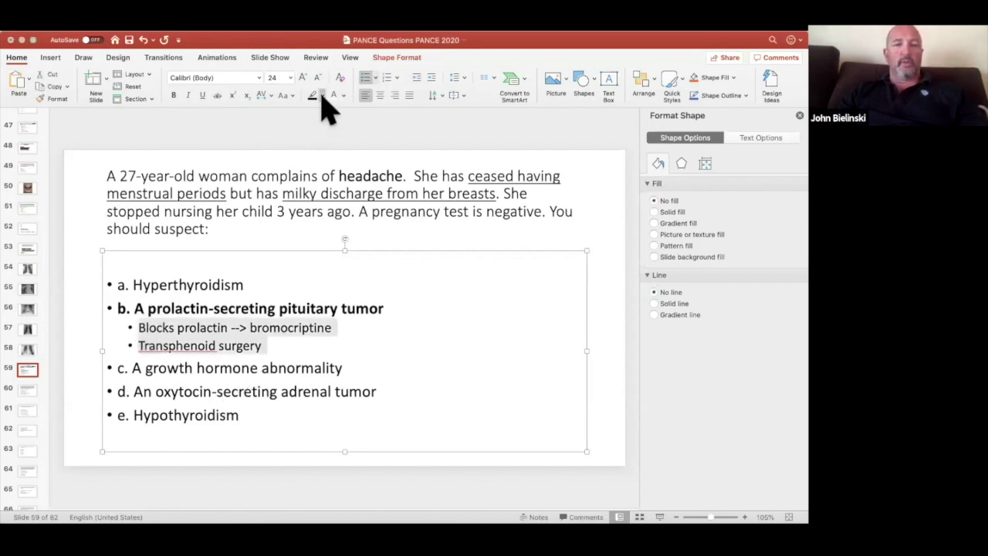